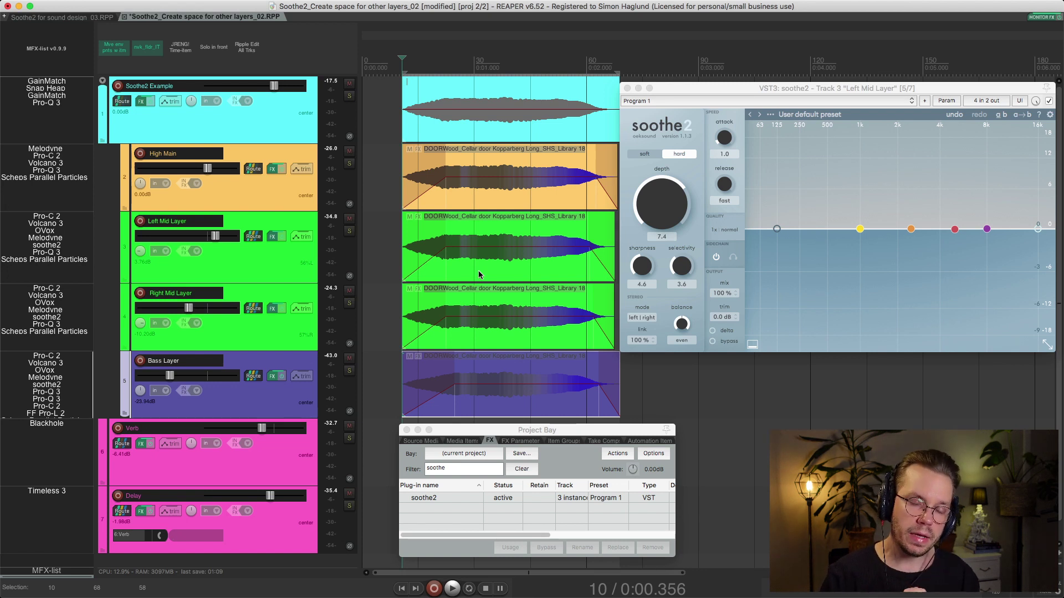
left_click_drag(666, 89, 673, 90)
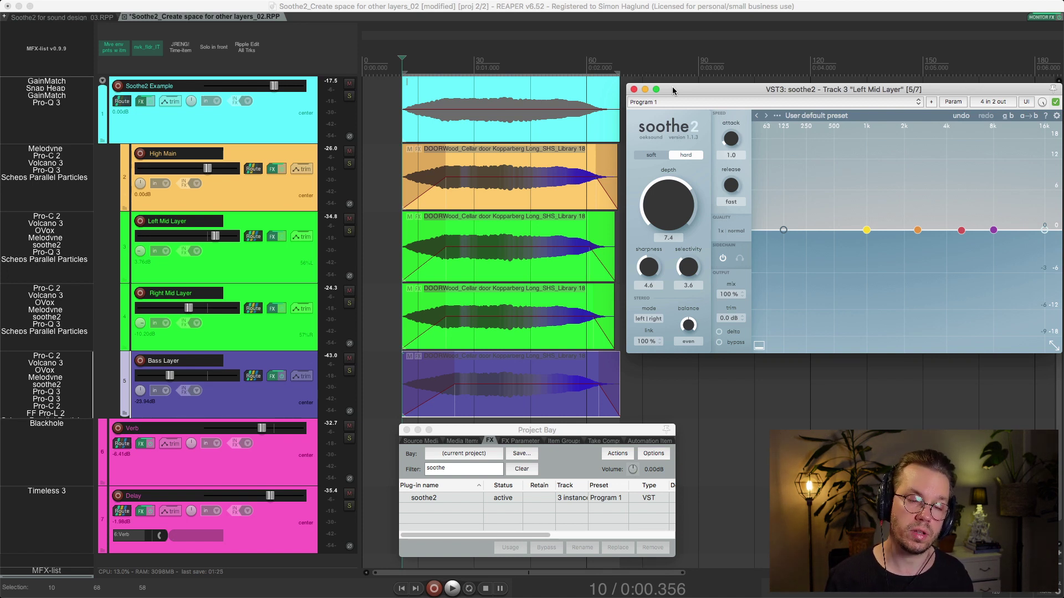
left_click(552, 425)
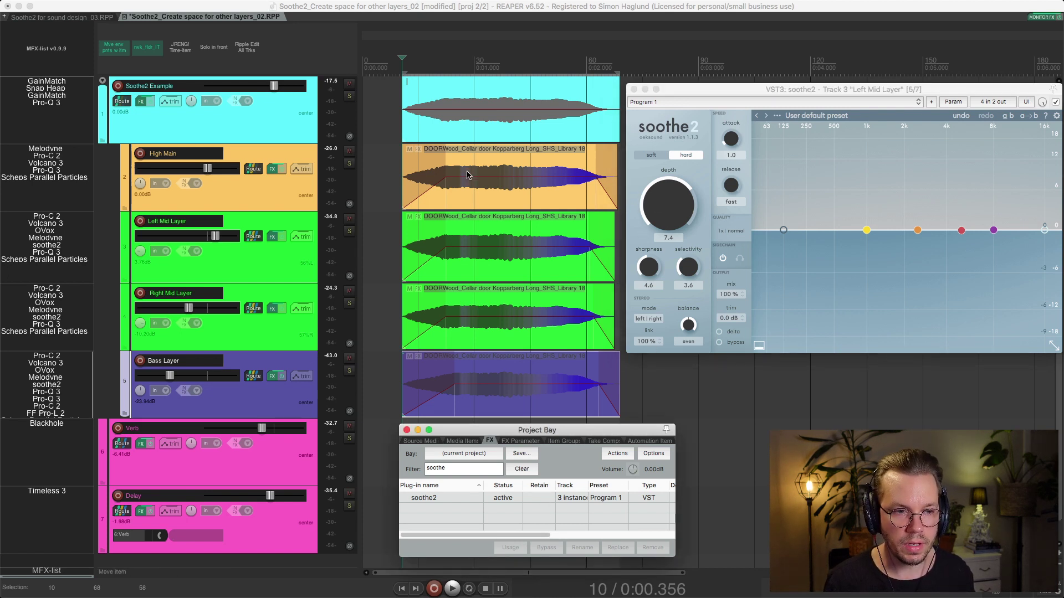
left_click(254, 206)
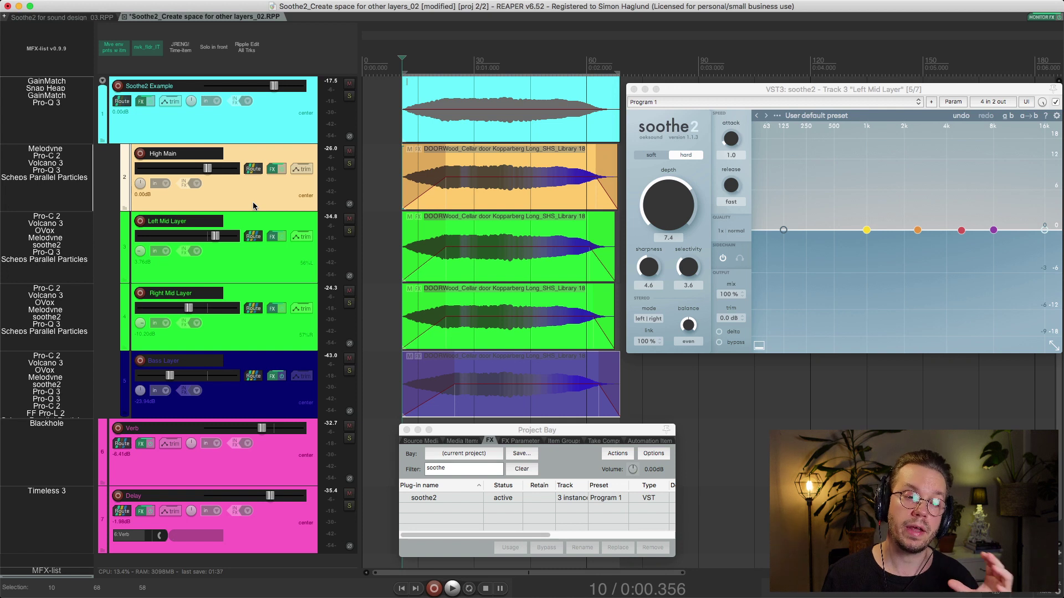
left_click(287, 225)
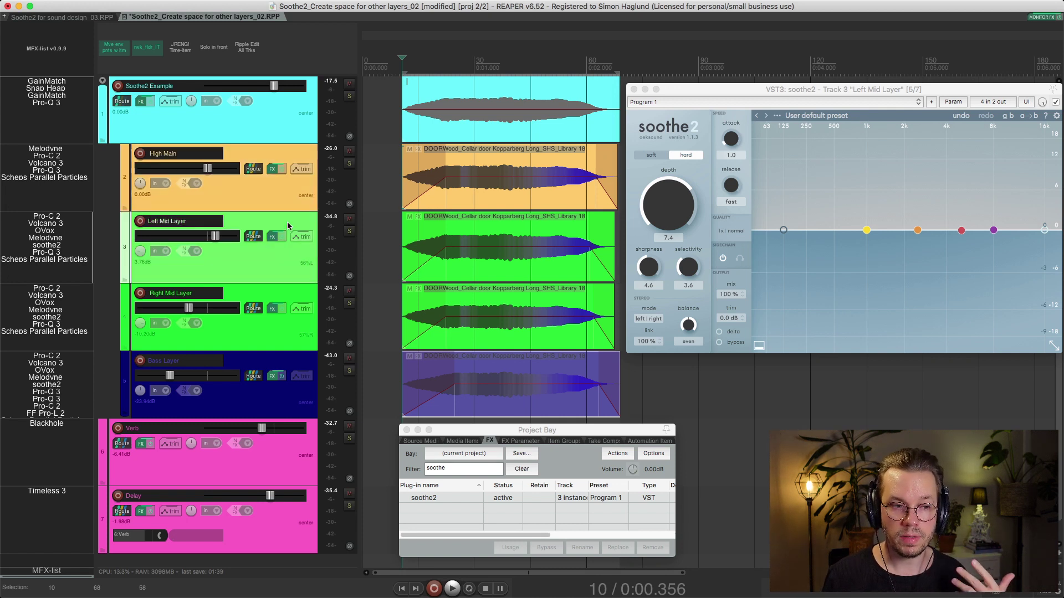
left_click(48, 250)
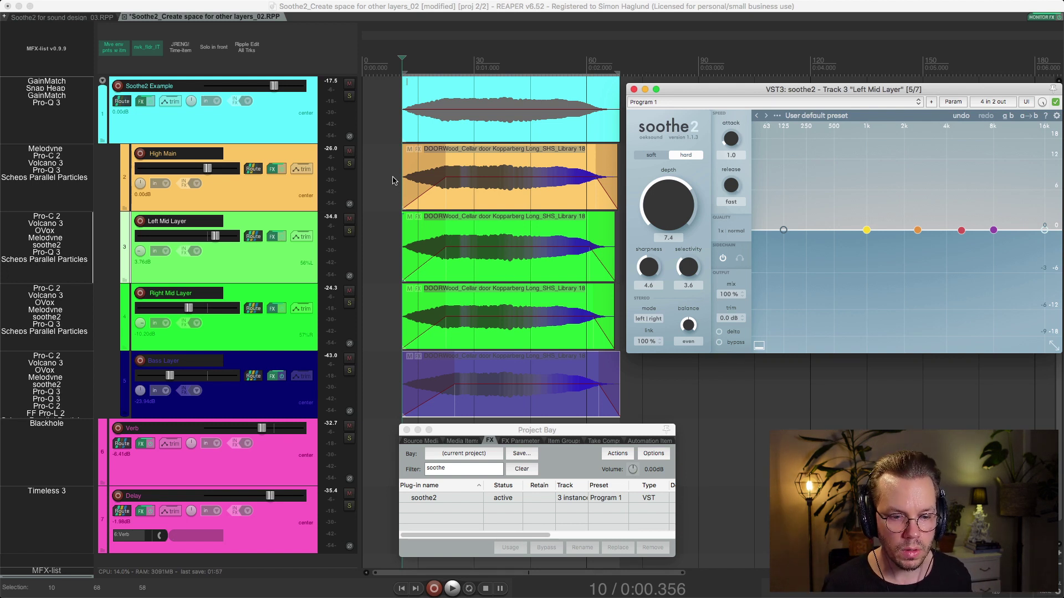
left_click_drag(386, 181, 368, 224)
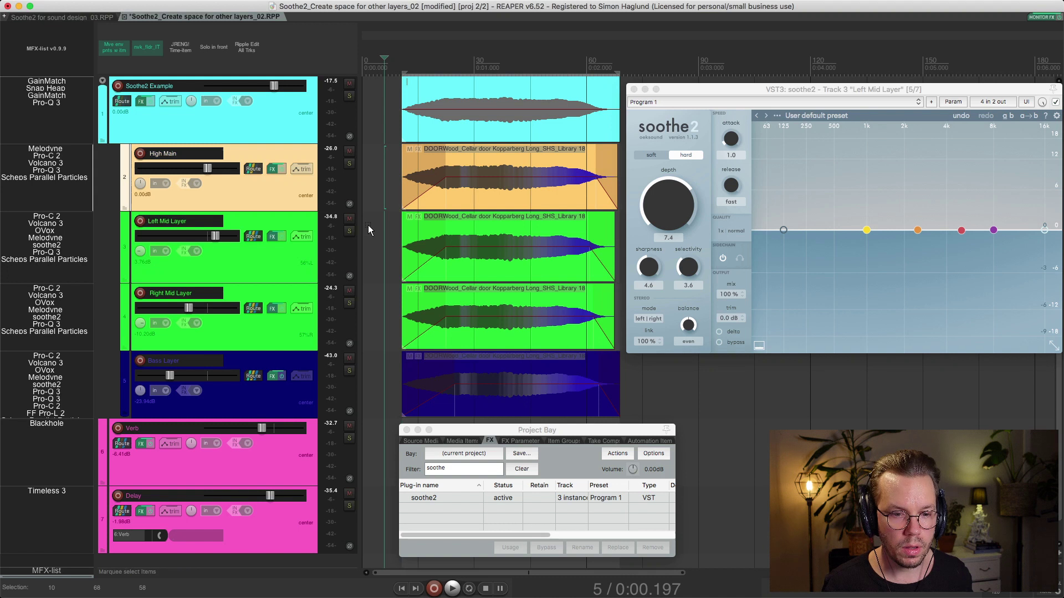
- Bypass every soothe2 instance and play the door layers without processing
left_click(501, 497)
left_click(542, 552)
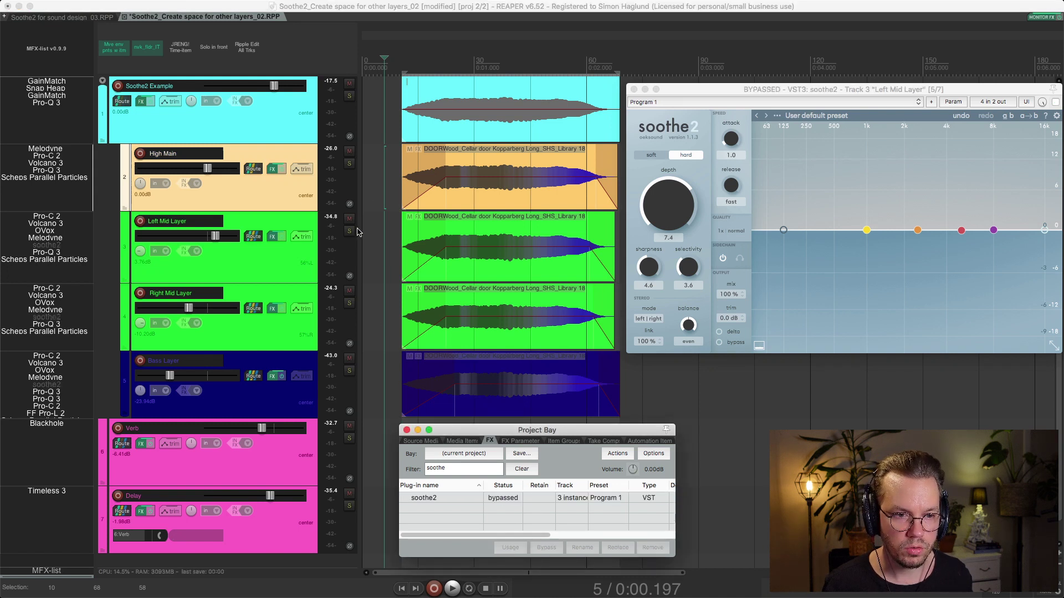
left_click(383, 231)
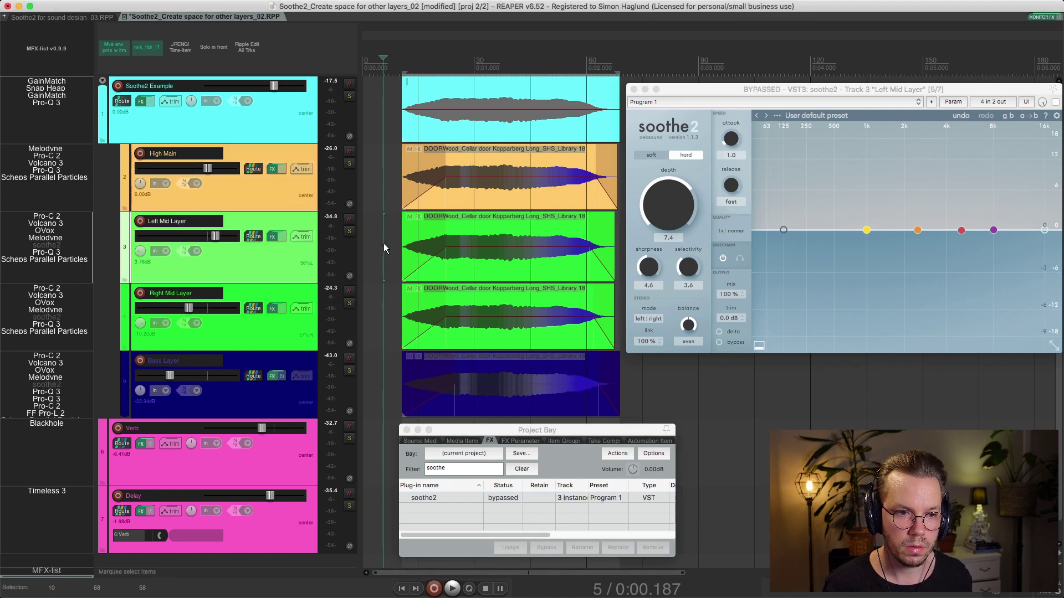
key("space")
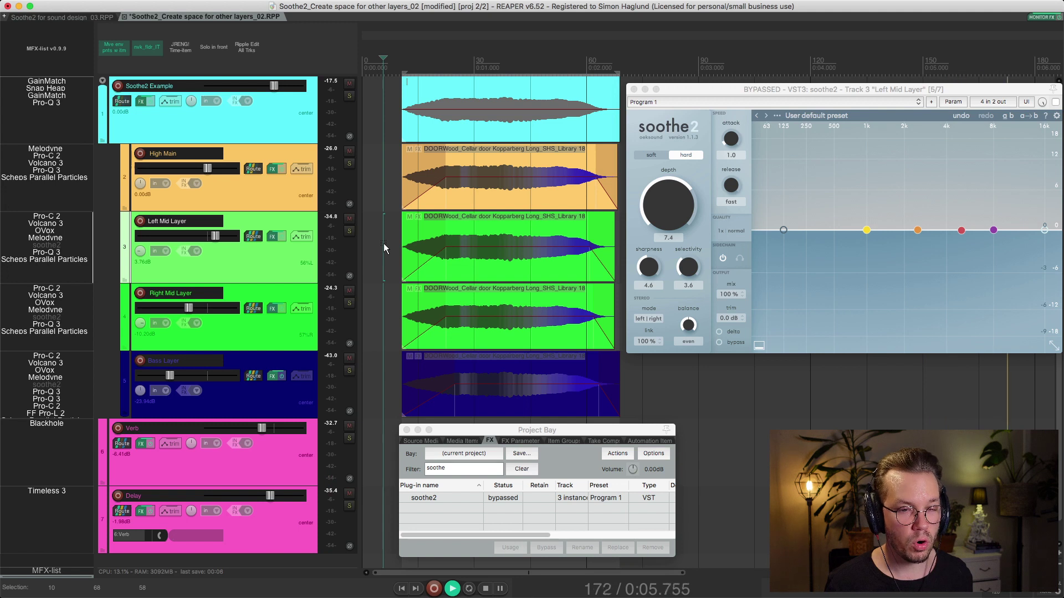
key("space")
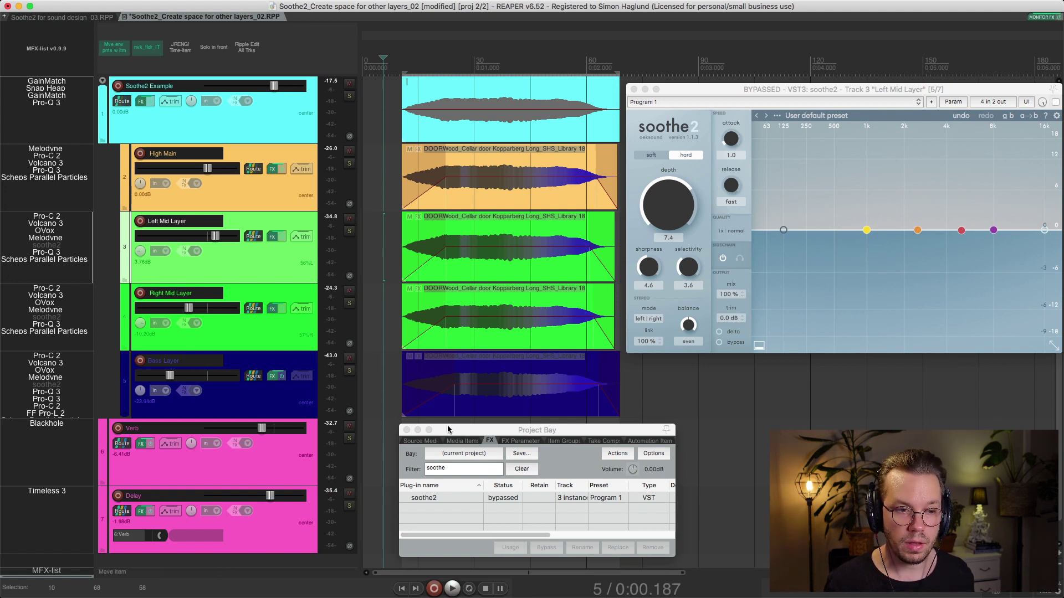
- Mute the Verb and Delay tracks and play the dry door layers from near the start
left_click(253, 181)
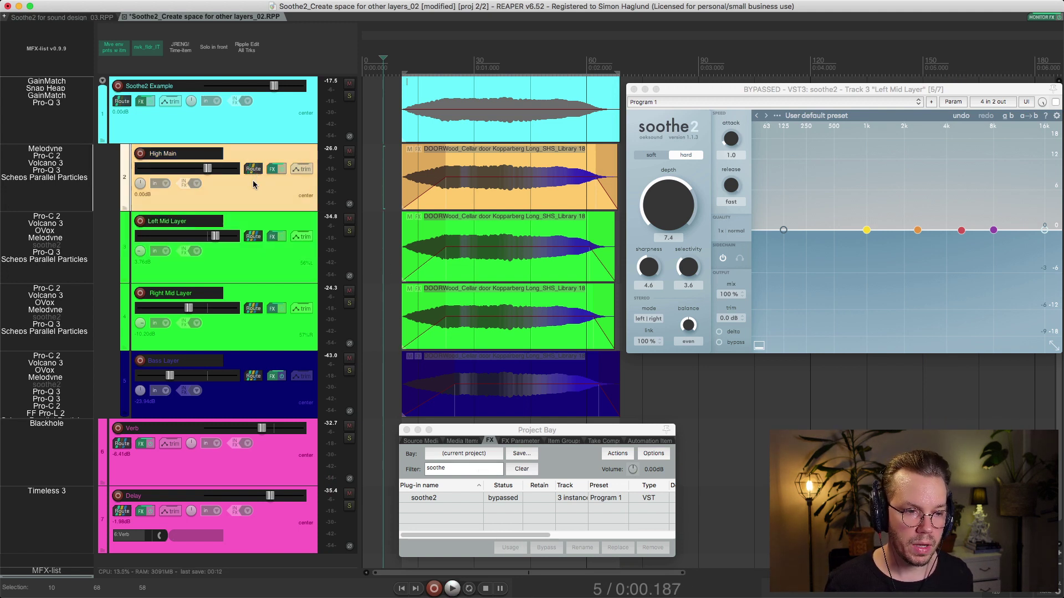
left_click(349, 426)
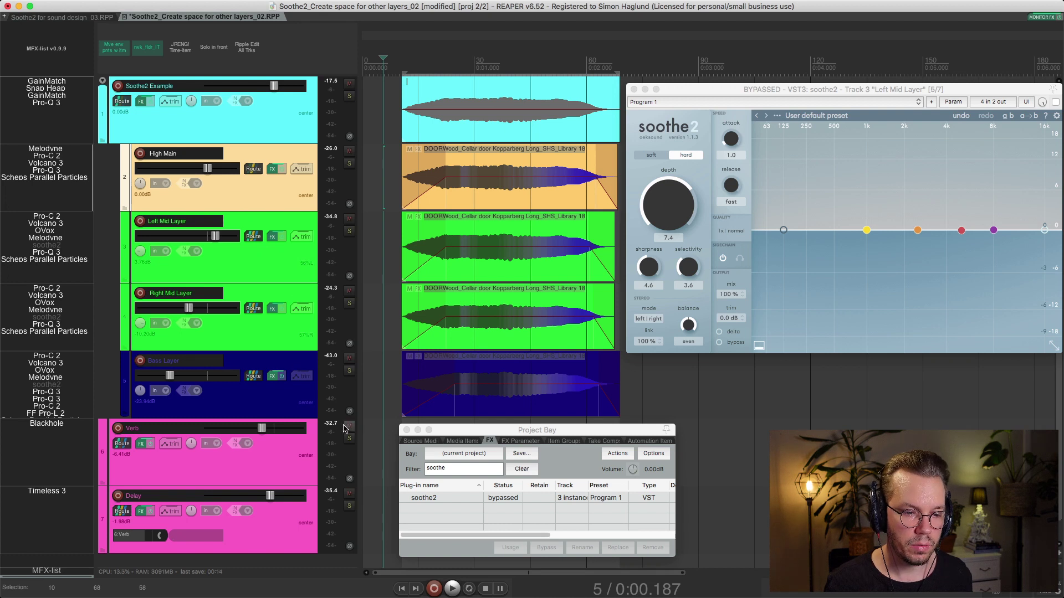
left_click(377, 327)
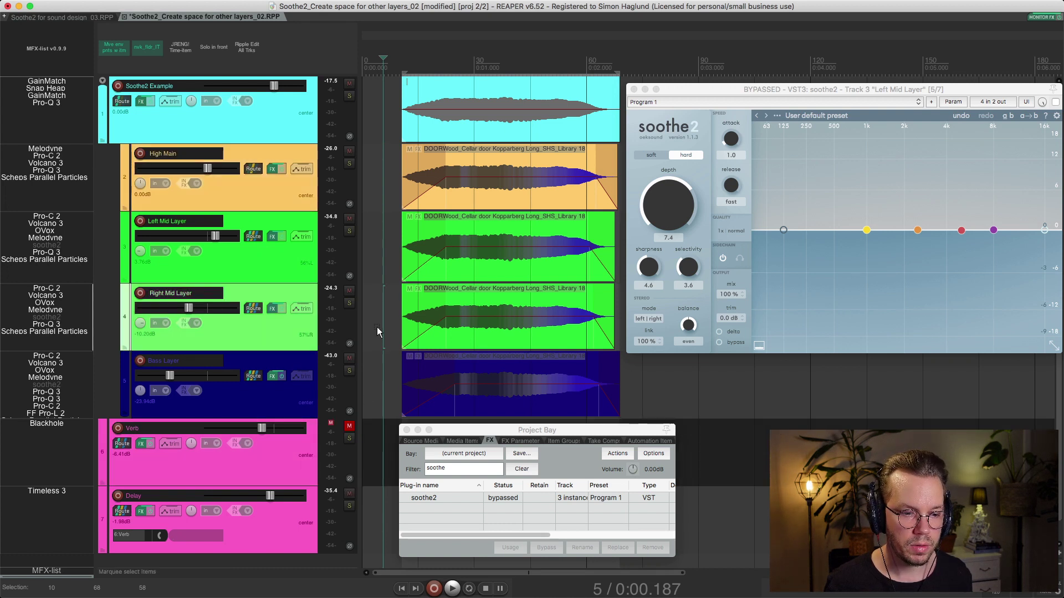
left_click(349, 493)
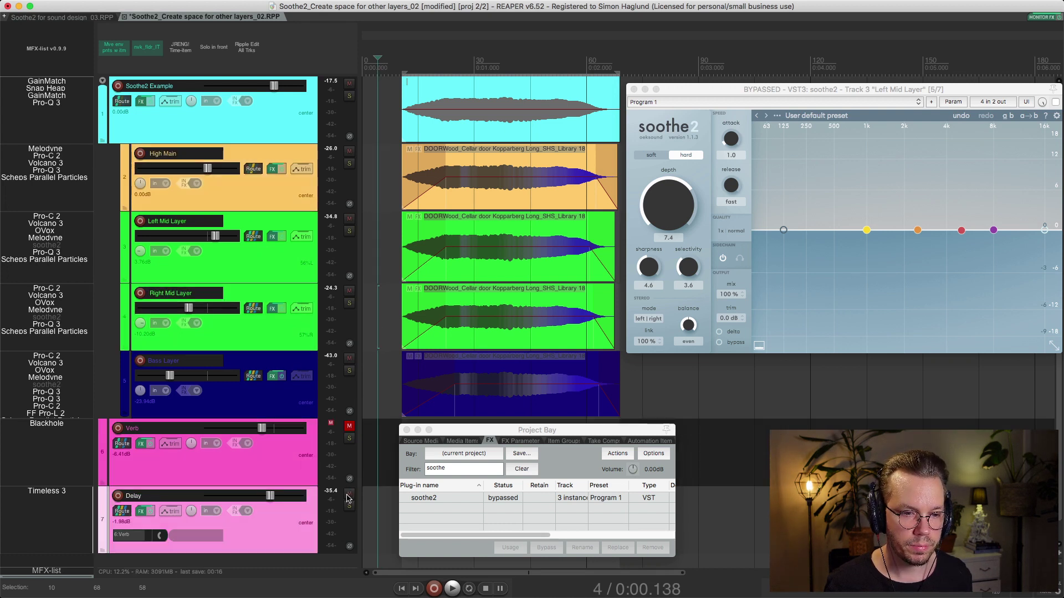
left_click(380, 312)
key("space")
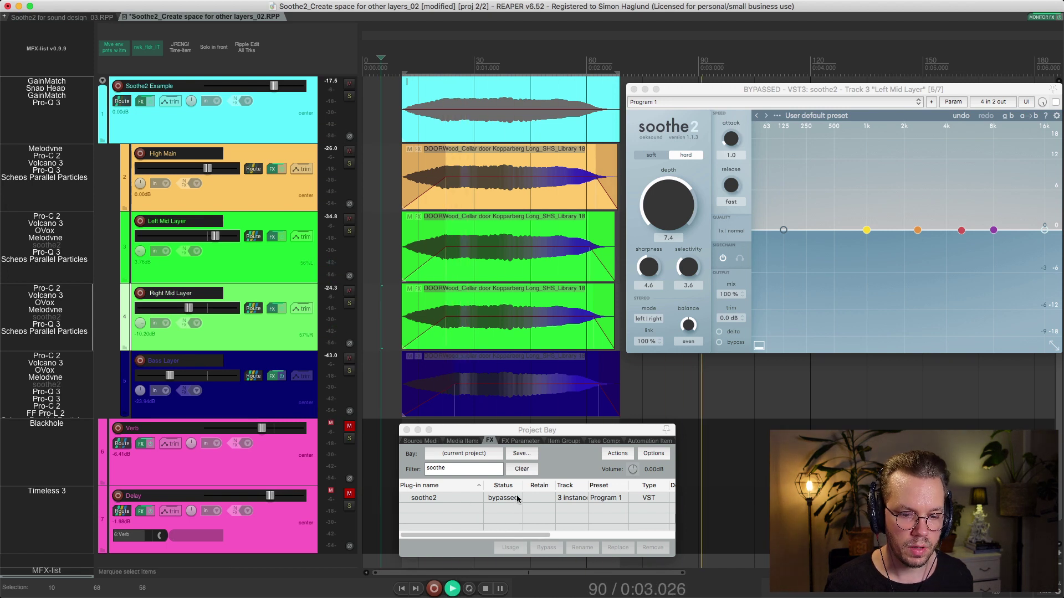
- Re-enable all soothe2 instances and audition the door layers with soothe2 processing
left_click(511, 502)
key("space")
left_click(547, 548)
left_click(380, 300)
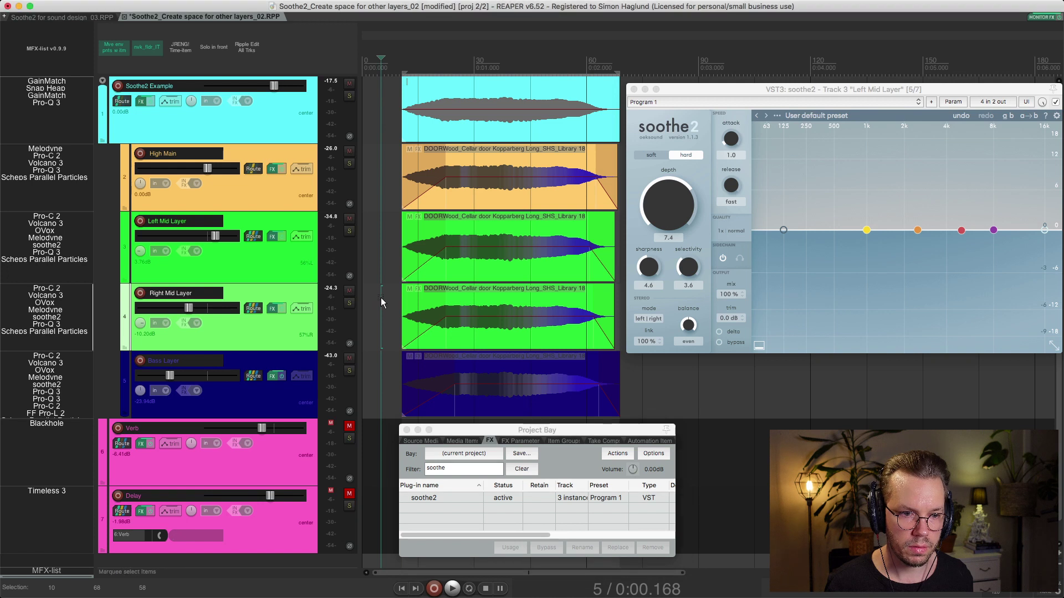
key("space")
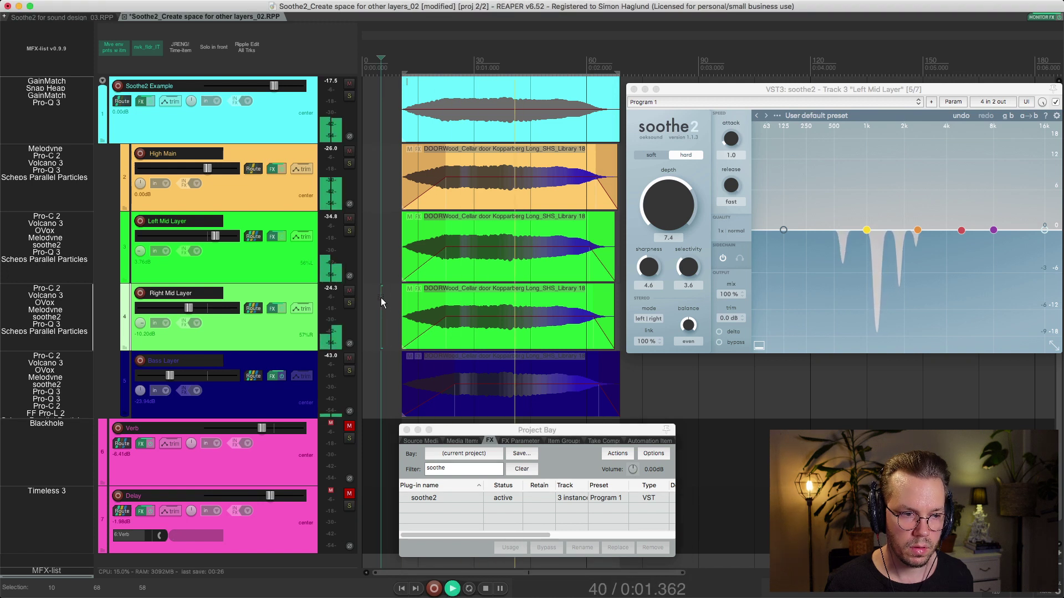
key("space")
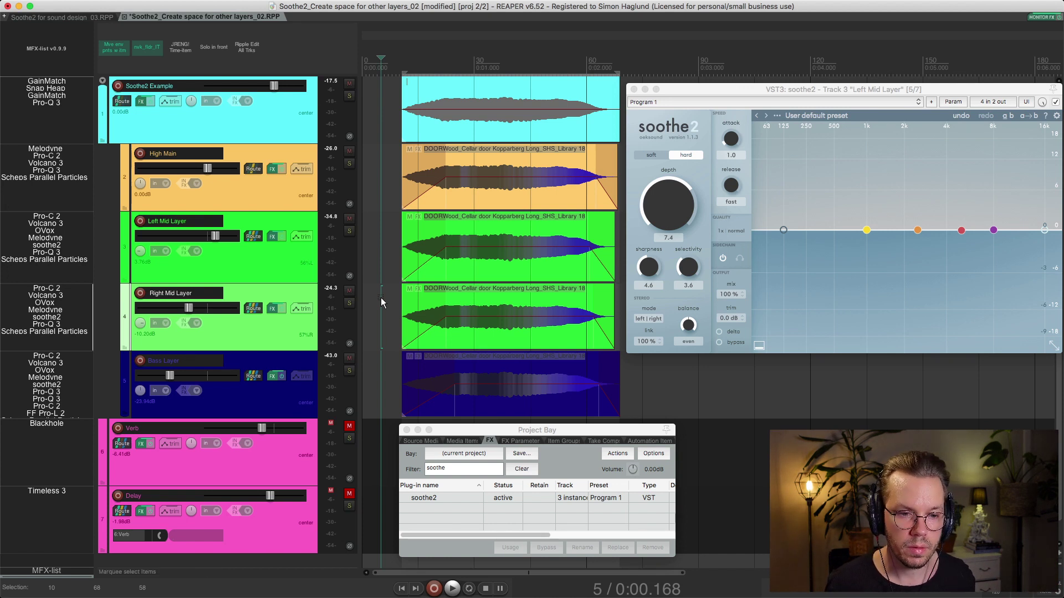
key("space")
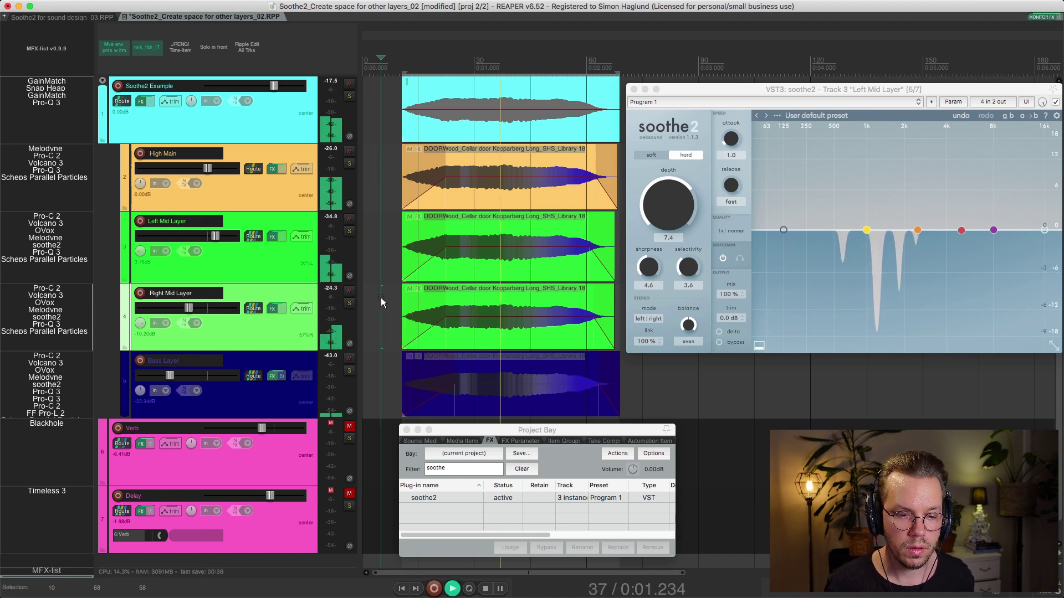
key("space")
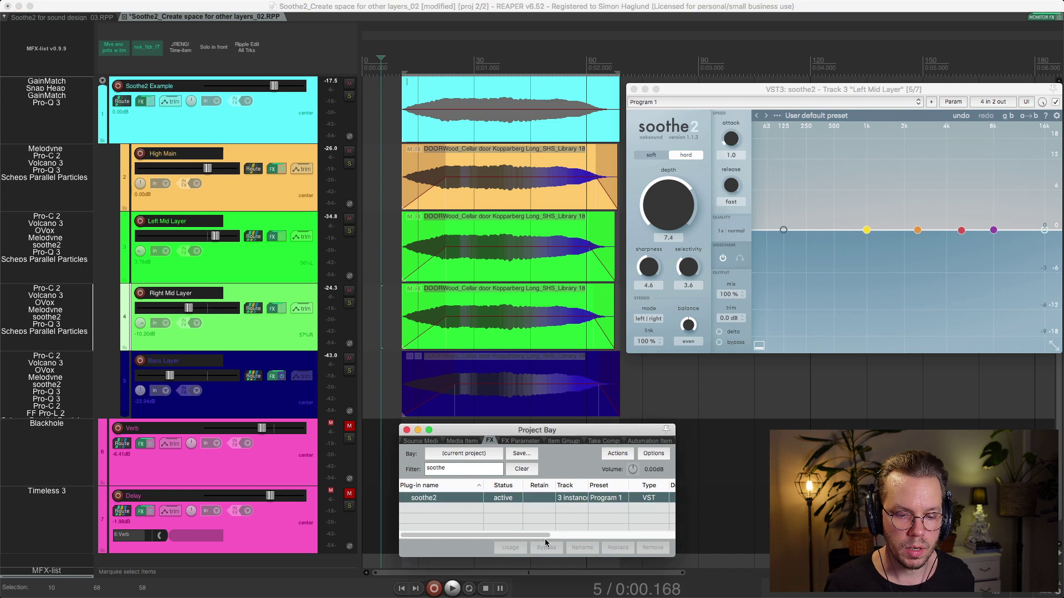
- Bypass all soothe2 instances again and play the layers for comparison
left_click(503, 497)
left_click(547, 548)
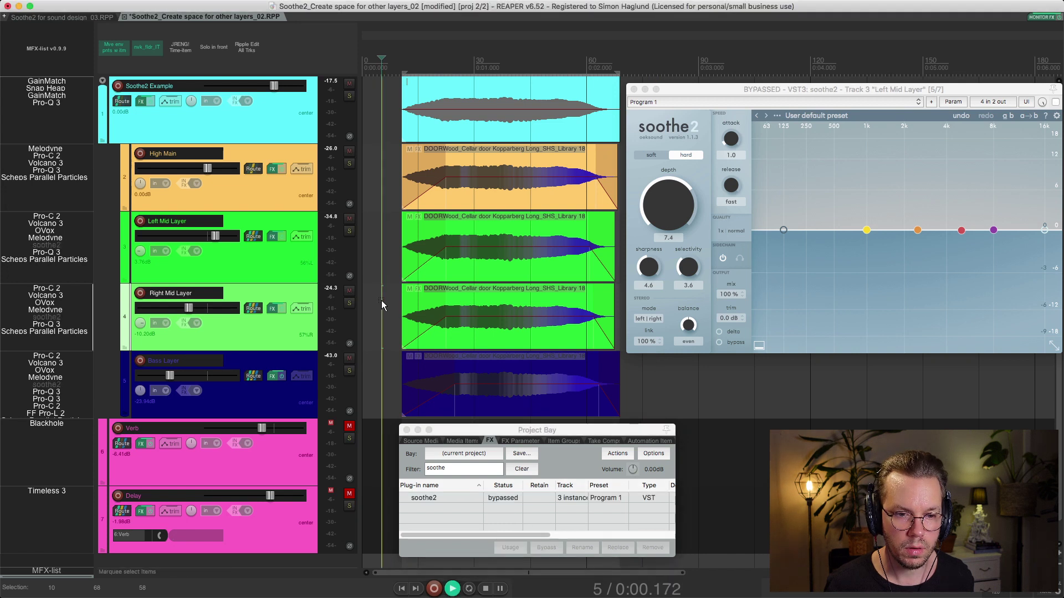
key("space")
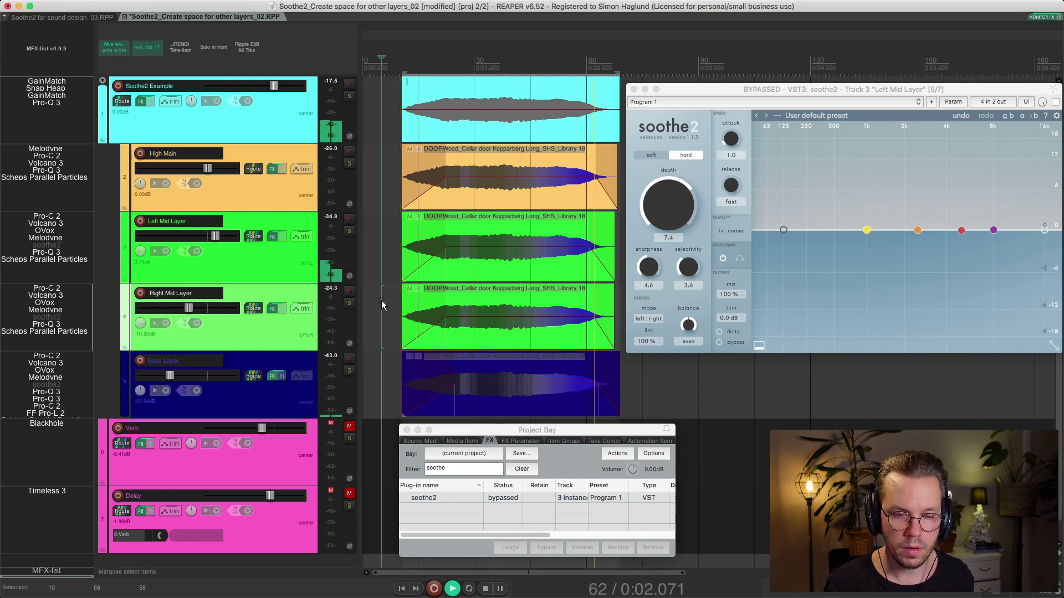
key("space")
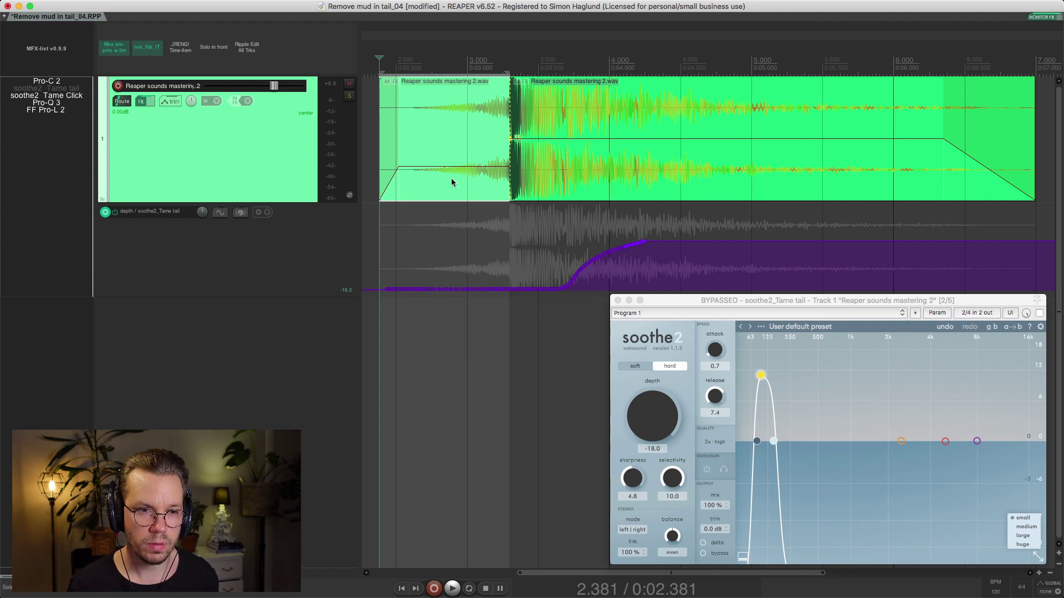
- Audition the mud tail, then switch on soothe2_Tame tail
key("space")
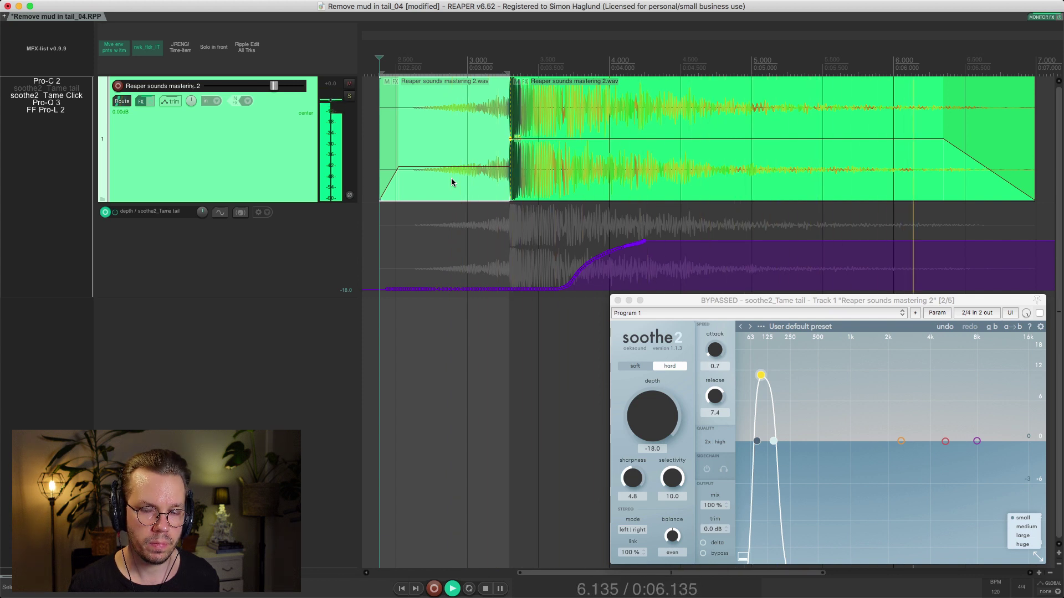
key("space")
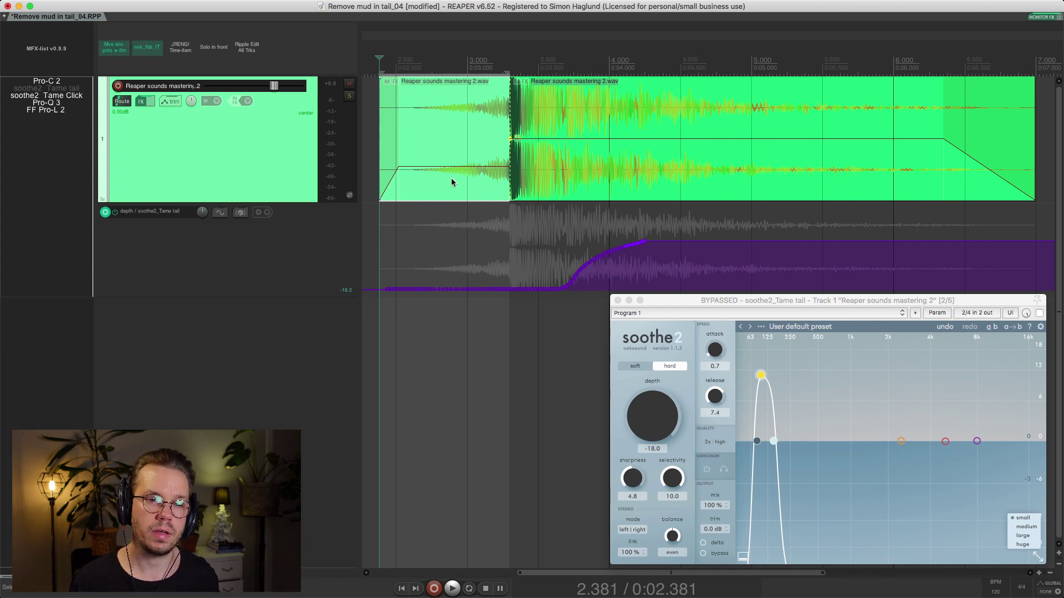
left_click(744, 299)
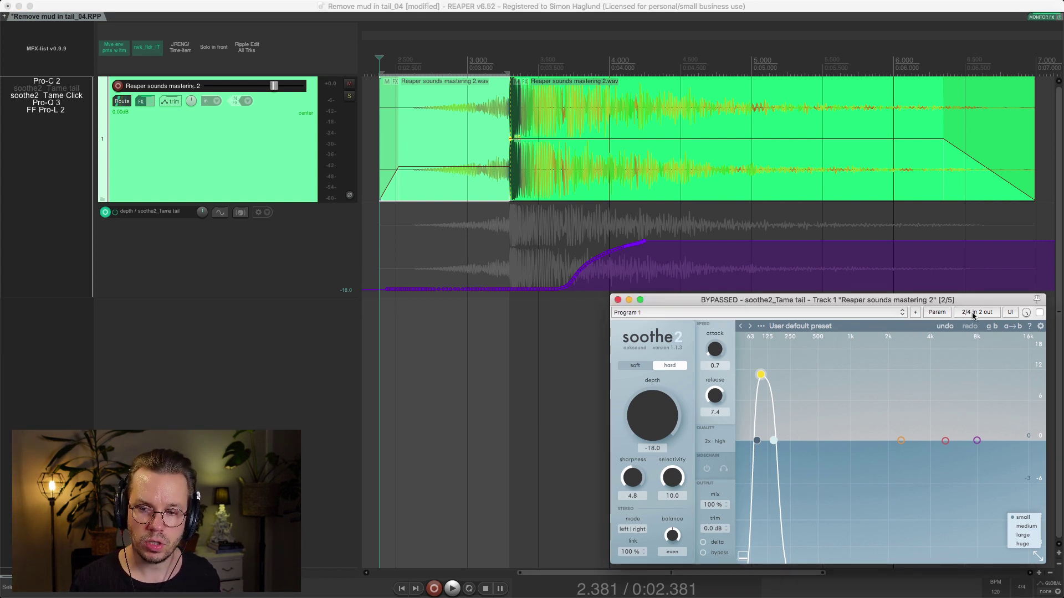
left_click(1039, 313)
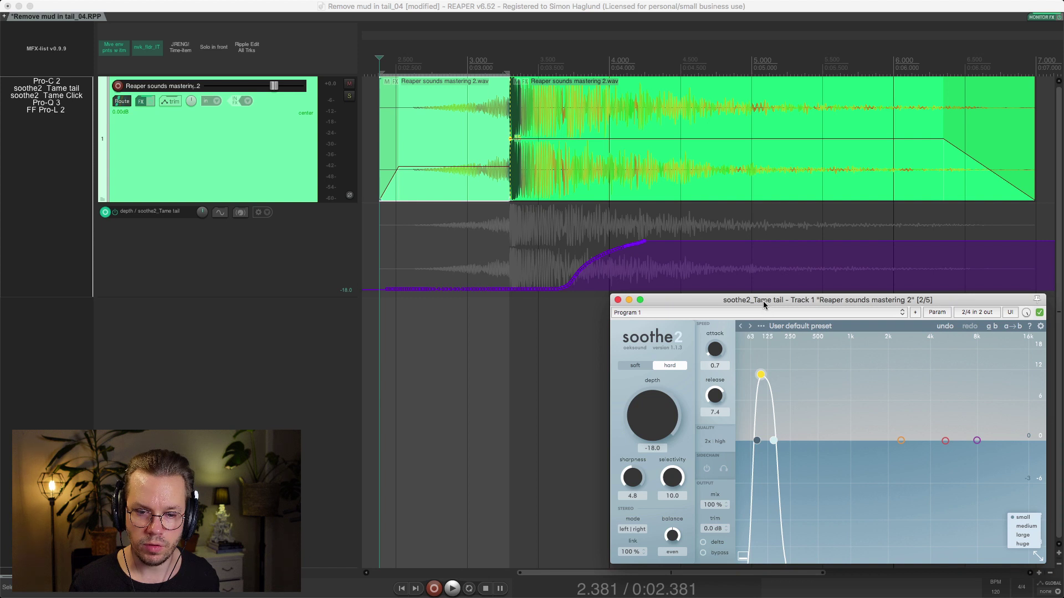
- Reposition the soothe2 window and play the tail with soothe2 active
left_click_drag(763, 301, 485, 135)
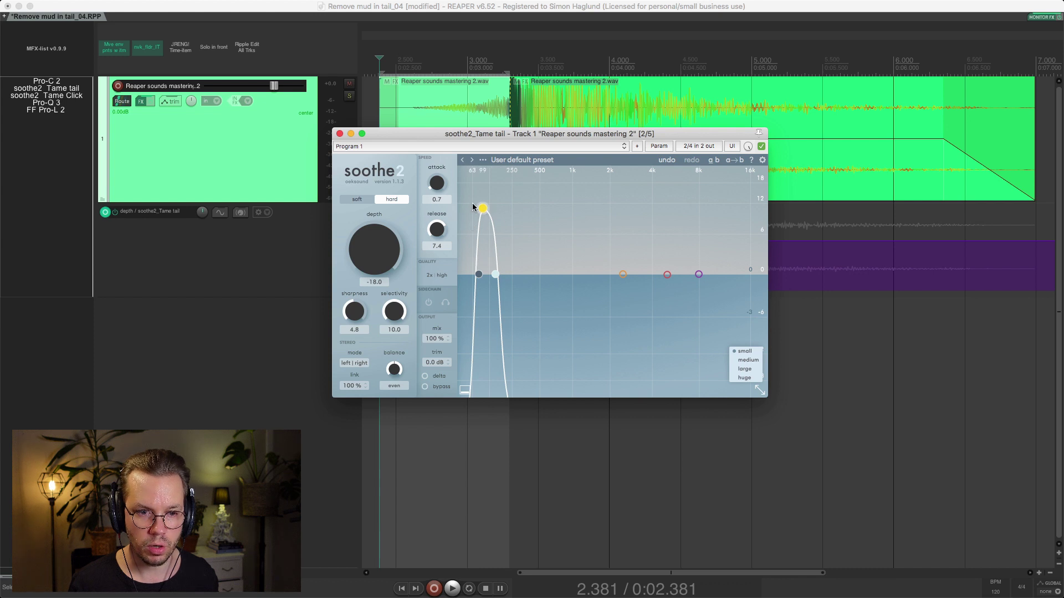
left_click_drag(760, 286, 772, 296)
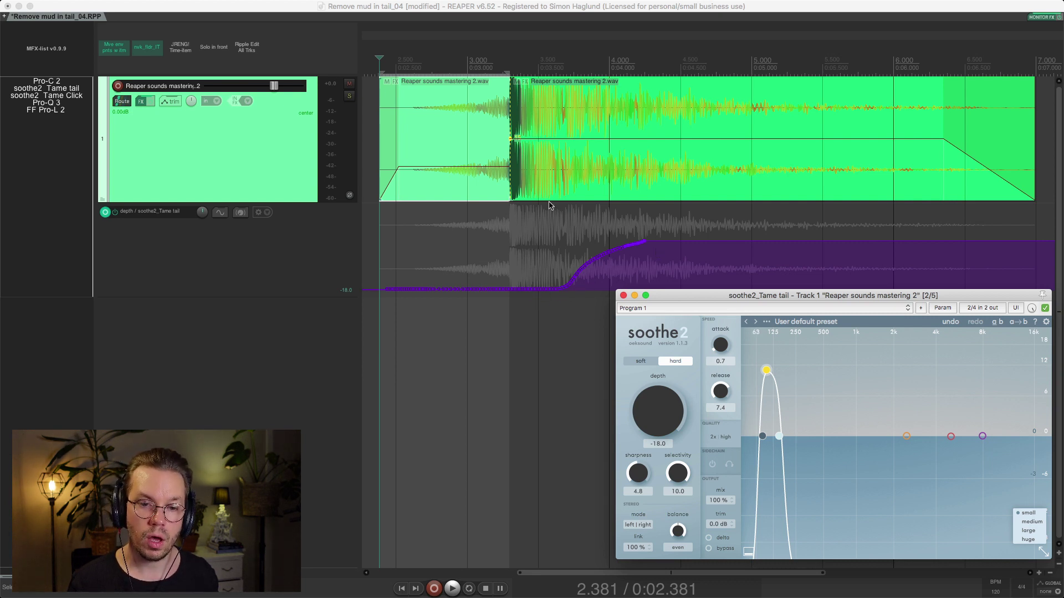
left_click(470, 179)
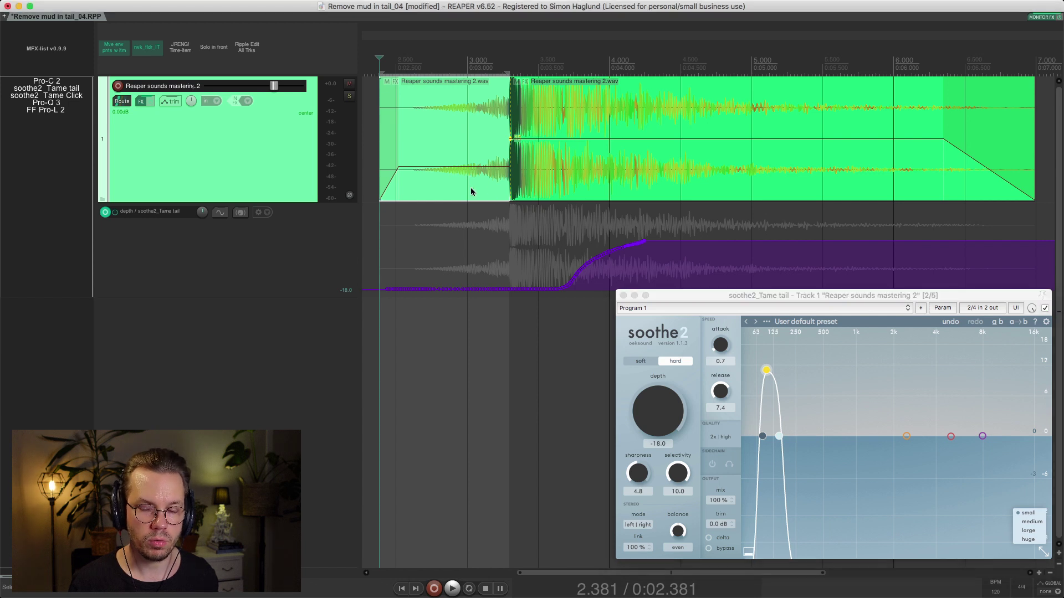
key("space")
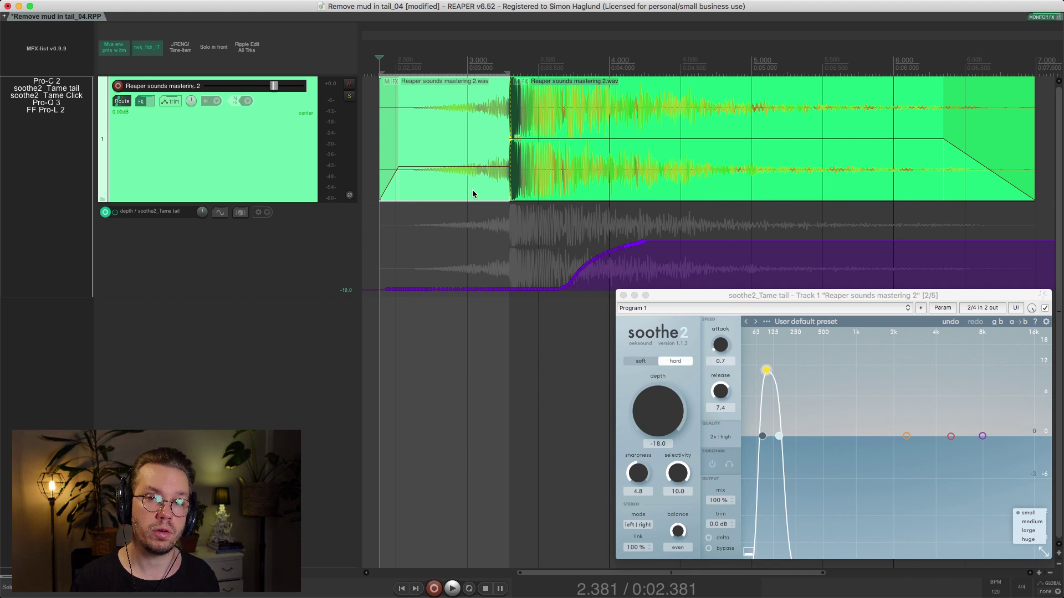
- Bypass soothe2 and play the untreated mud tail
left_click(1045, 308)
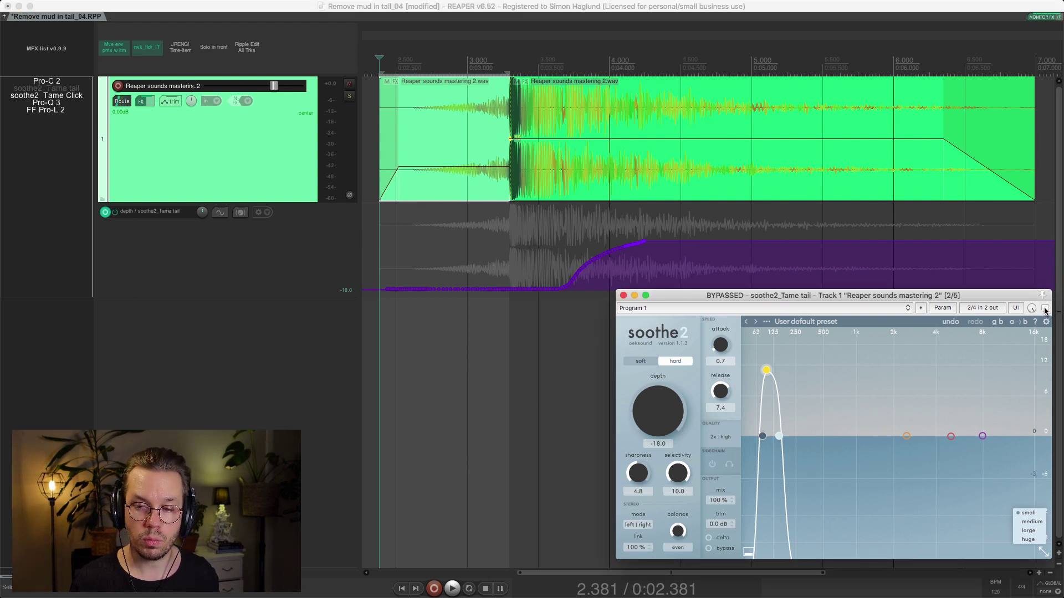
left_click(475, 203)
key("space")
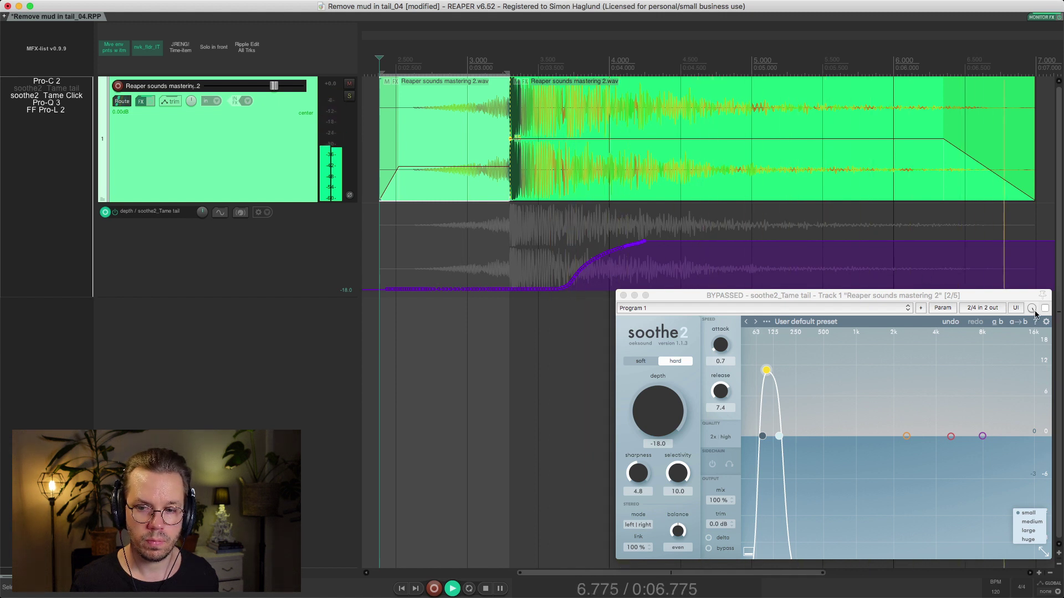
left_click(1045, 309)
- Re-enable soothe2 and play the tail again with it active
left_click(1045, 309)
left_click(455, 183)
key("space")
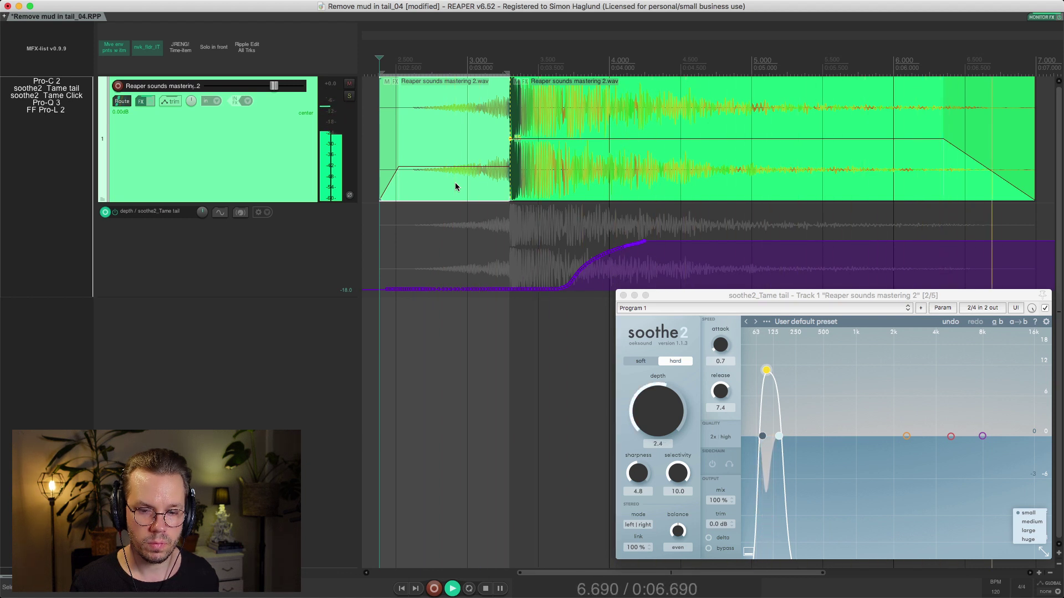
key("space")
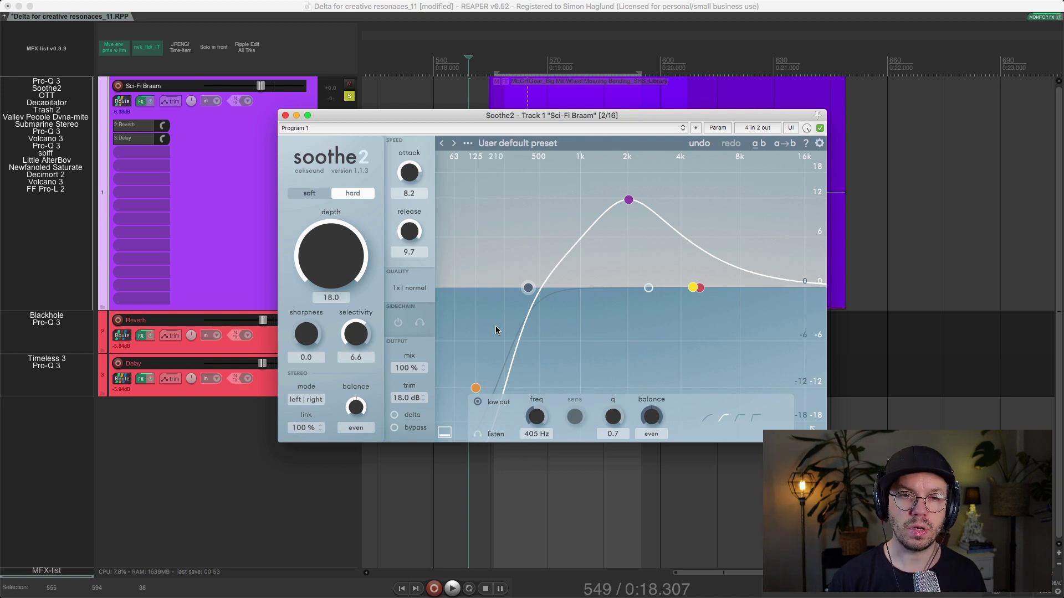
- Play the Sci-Fi Braam through soothe2 from just before its start
left_click_drag(478, 119, 501, 248)
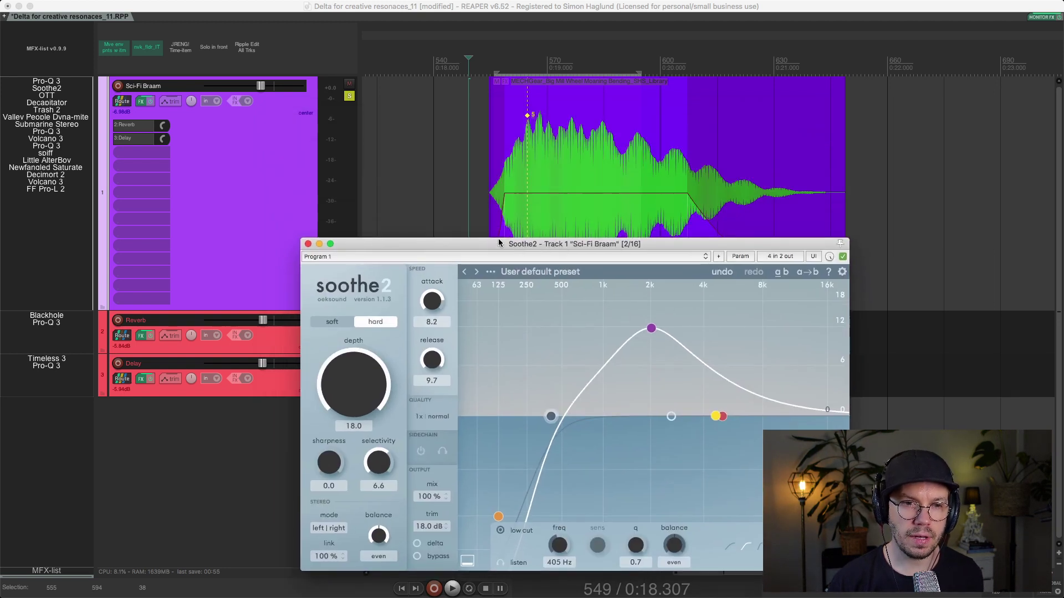
left_click(474, 172)
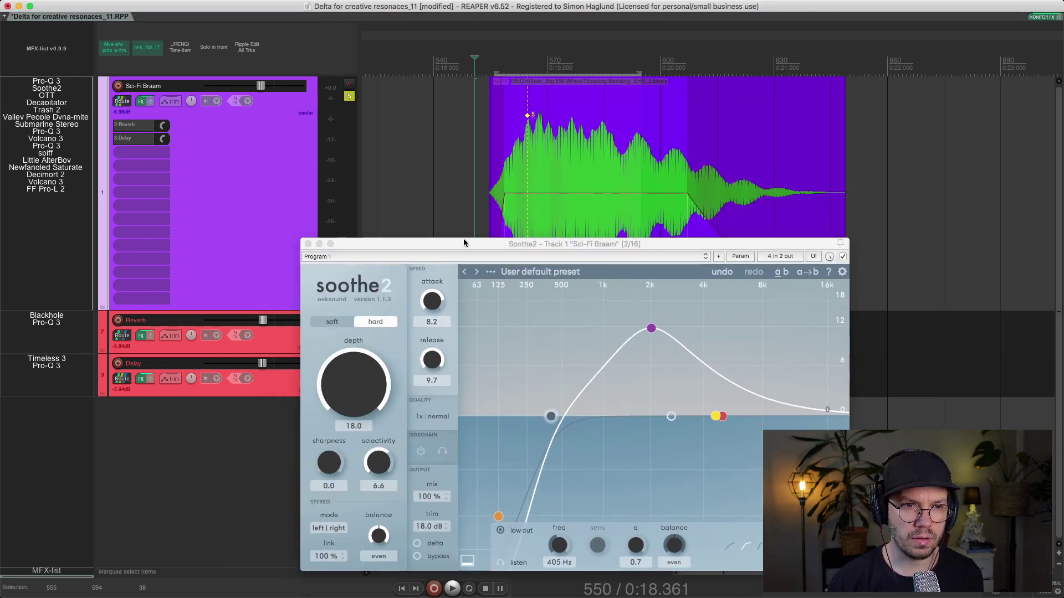
left_click(473, 191)
key("space")
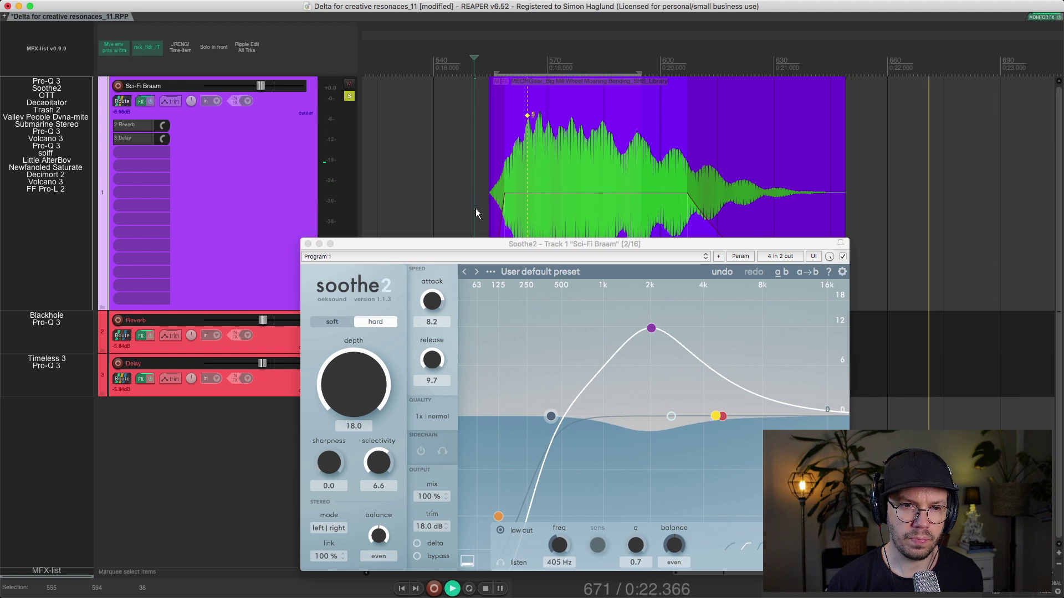
- Stop playback and switch soothe2's output to delta listening
key("space")
left_click_drag(475, 247, 456, 190)
left_click(398, 488)
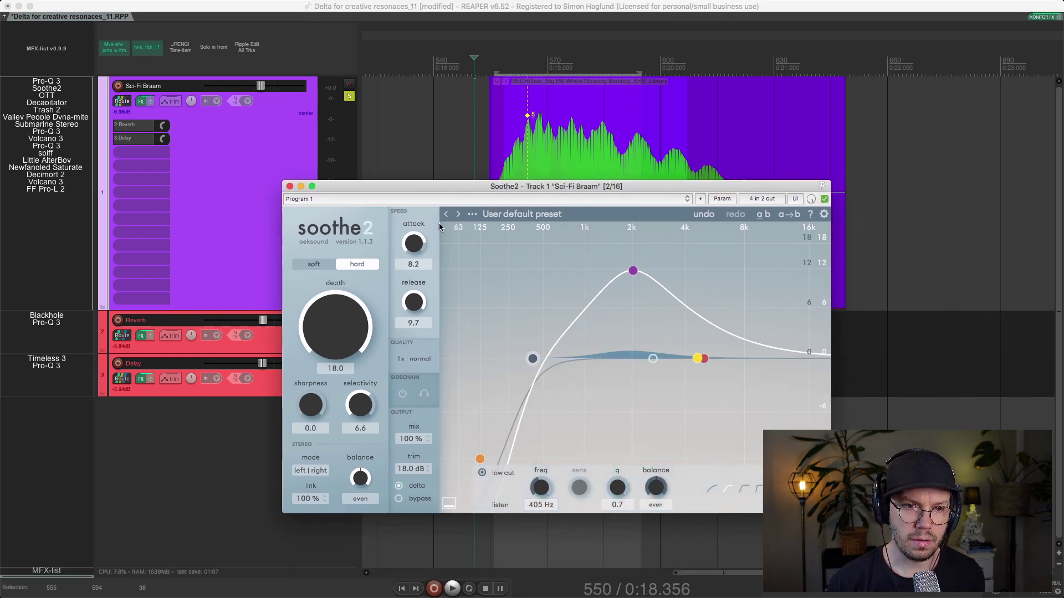
left_click(473, 142)
key("space")
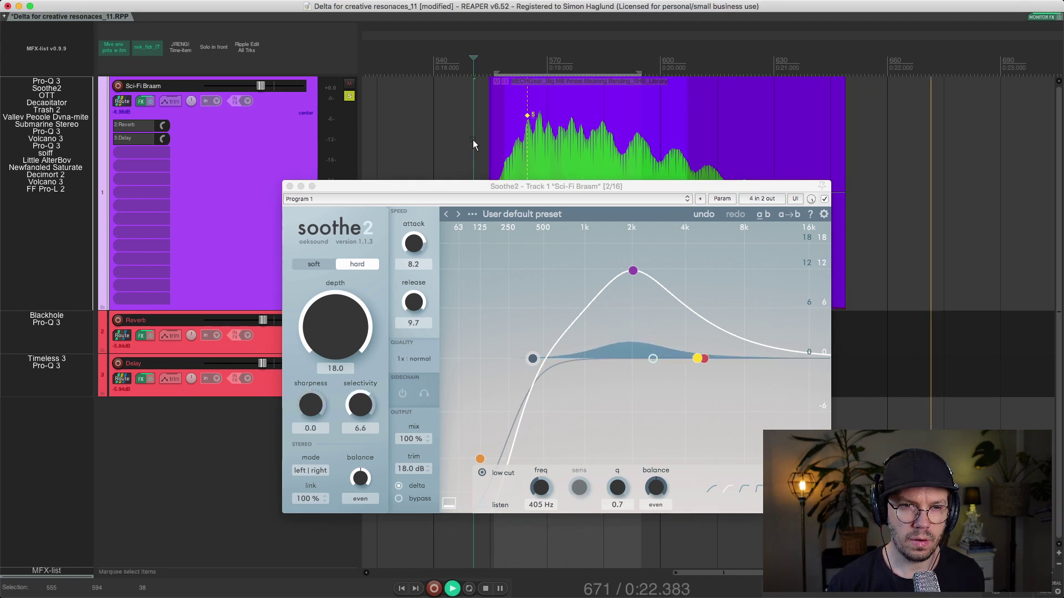
key("space")
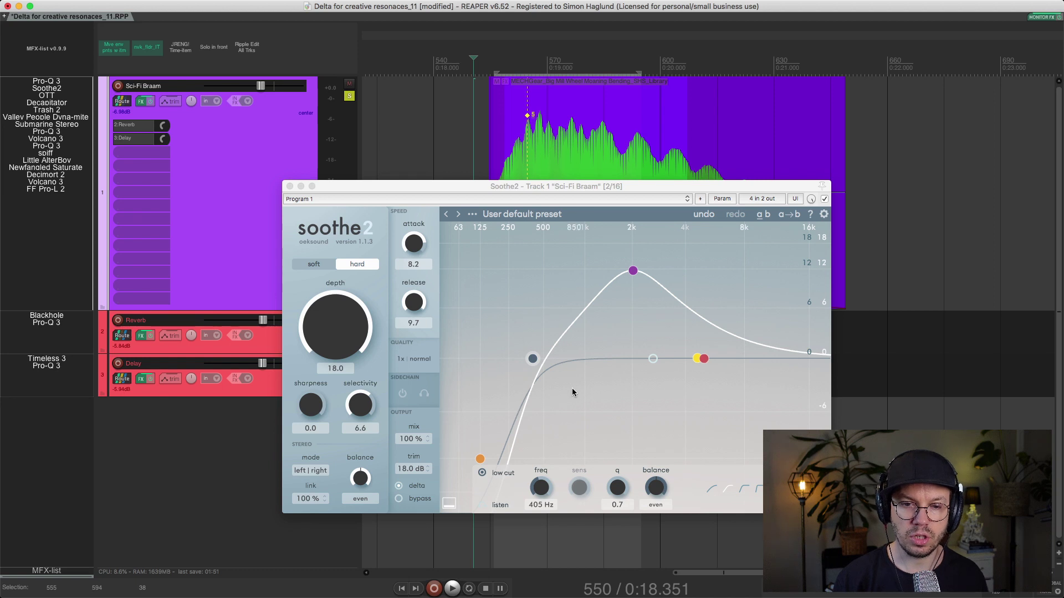
left_click(470, 131)
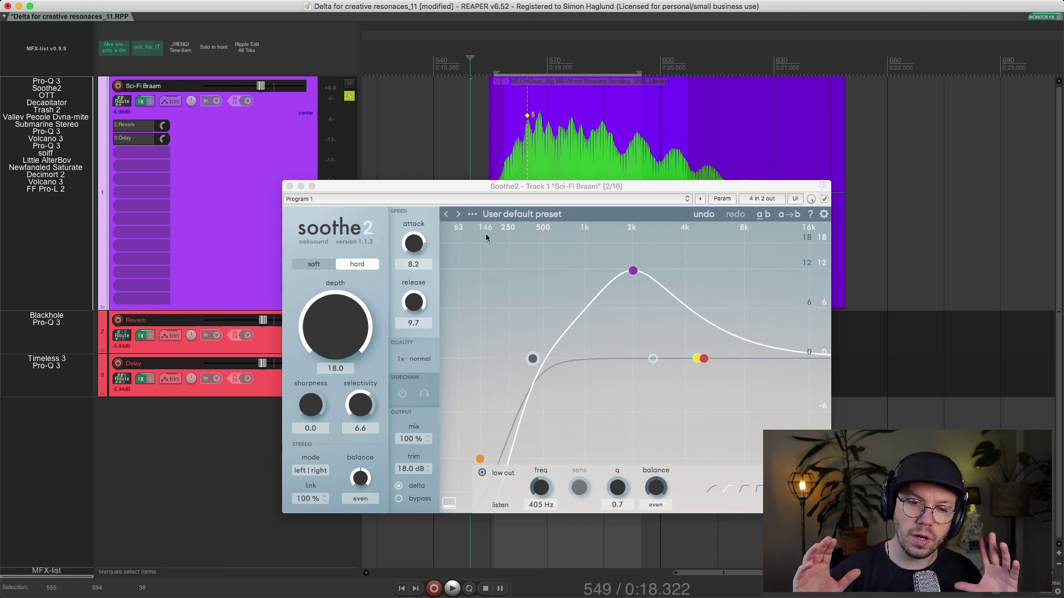